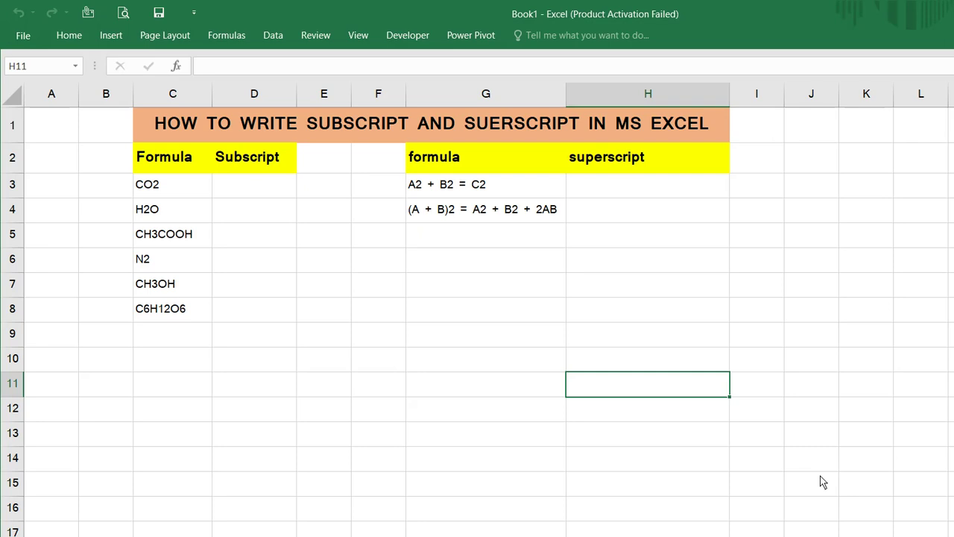
Enter CO2 in D3 and format its 2 as subscript through the Font dialog.
left_click(224, 184)
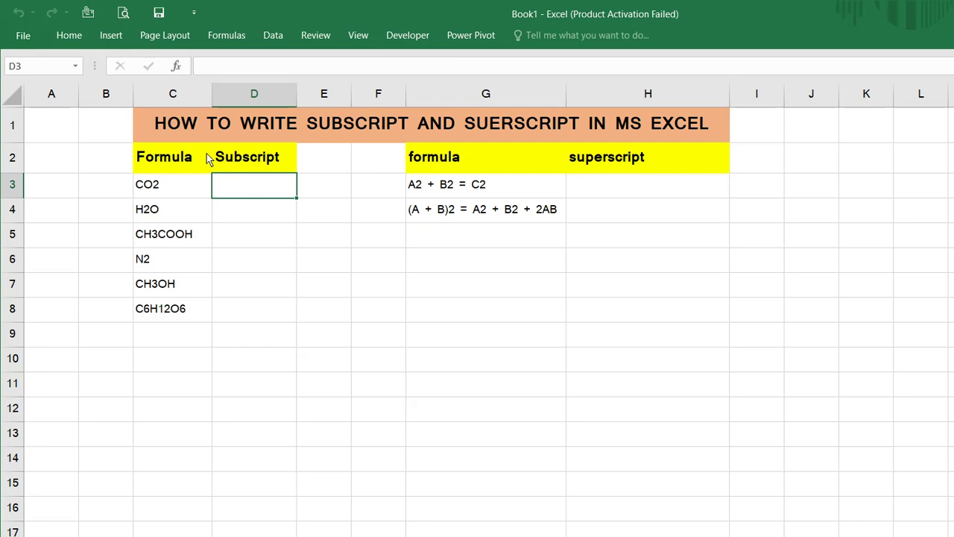
type("CO")
type("2")
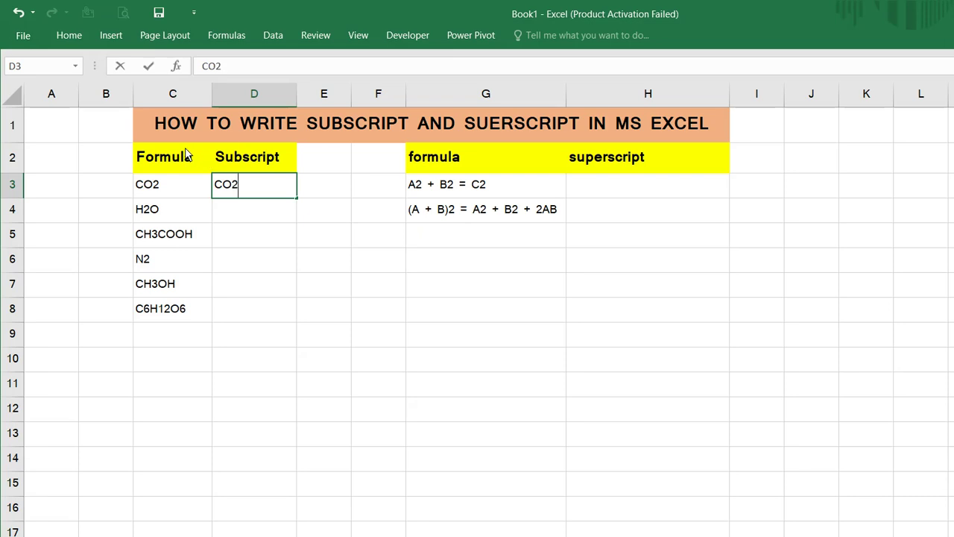
key("shift+Left")
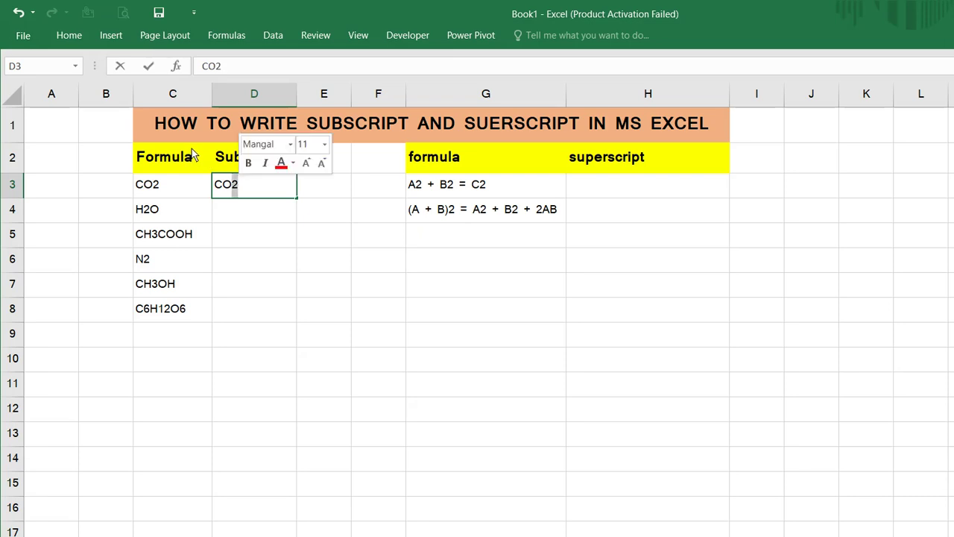
left_click(52, 24)
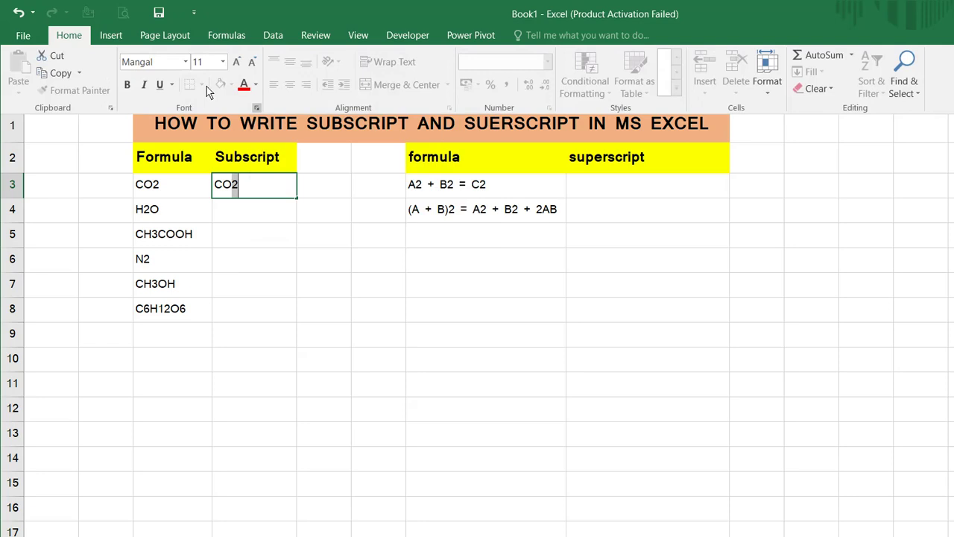
key("Escape")
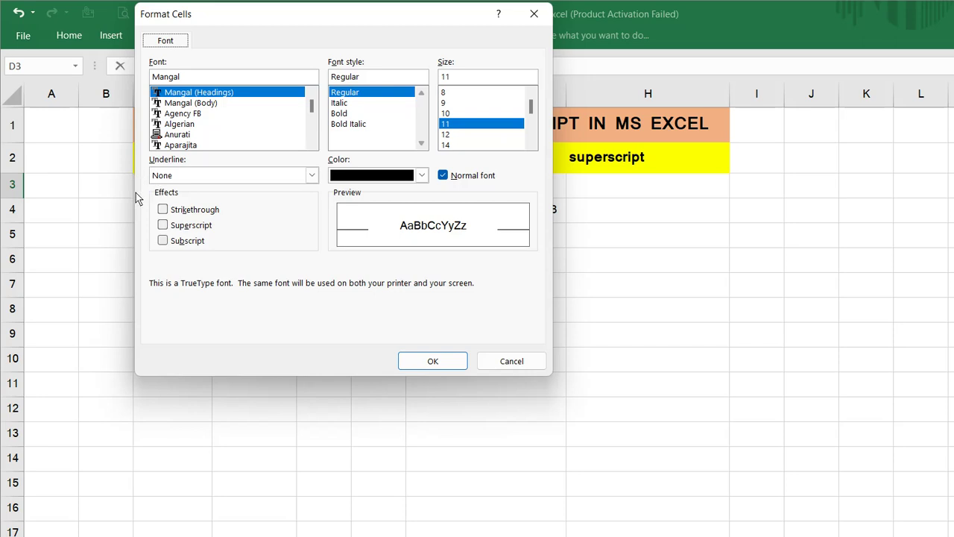
key("alt+b")
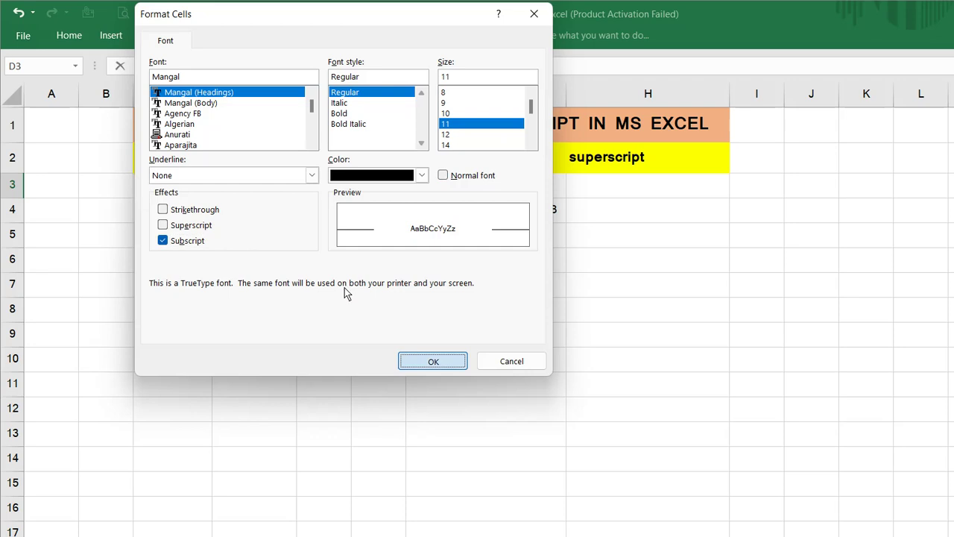
key("Return")
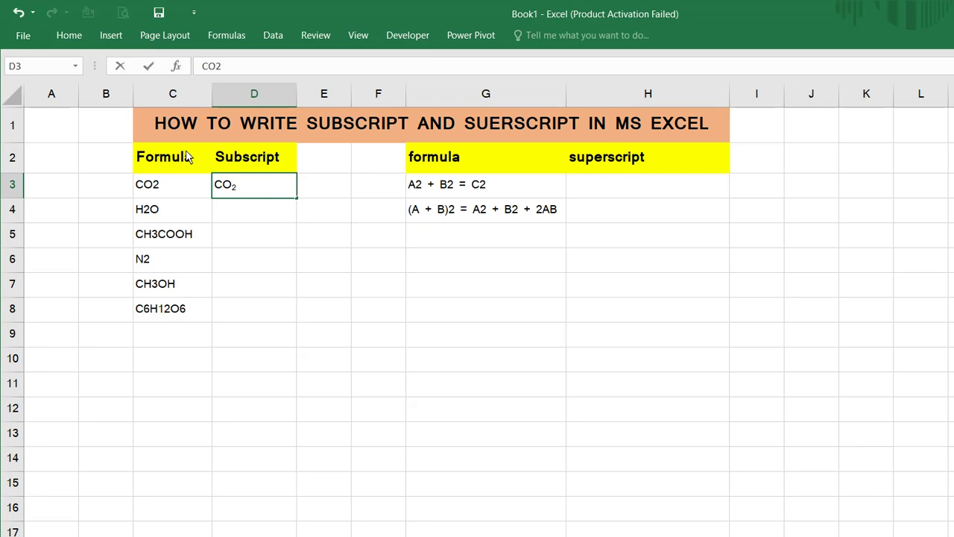
key("Return")
key("Left")
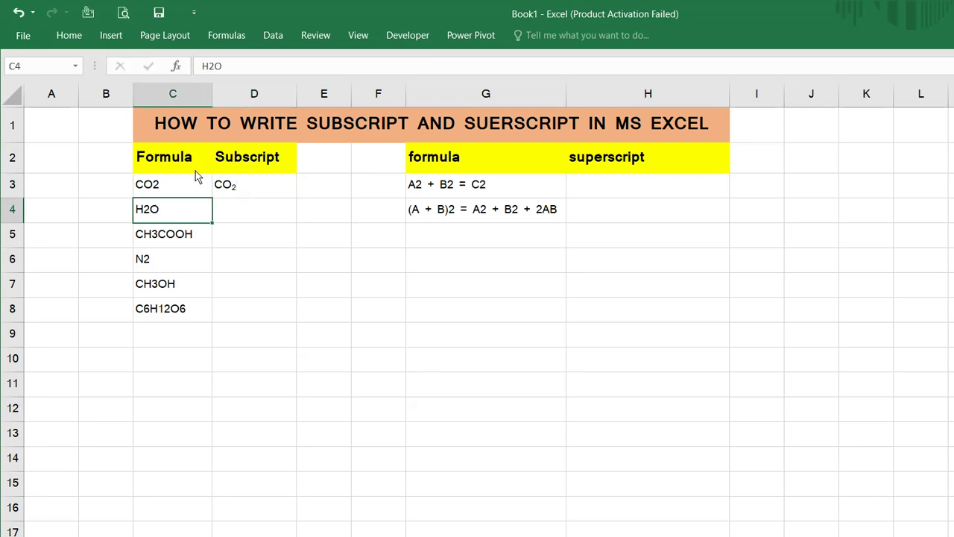
Enter H2O in D4 and make its 2 a subscript in the Font settings.
key("Right")
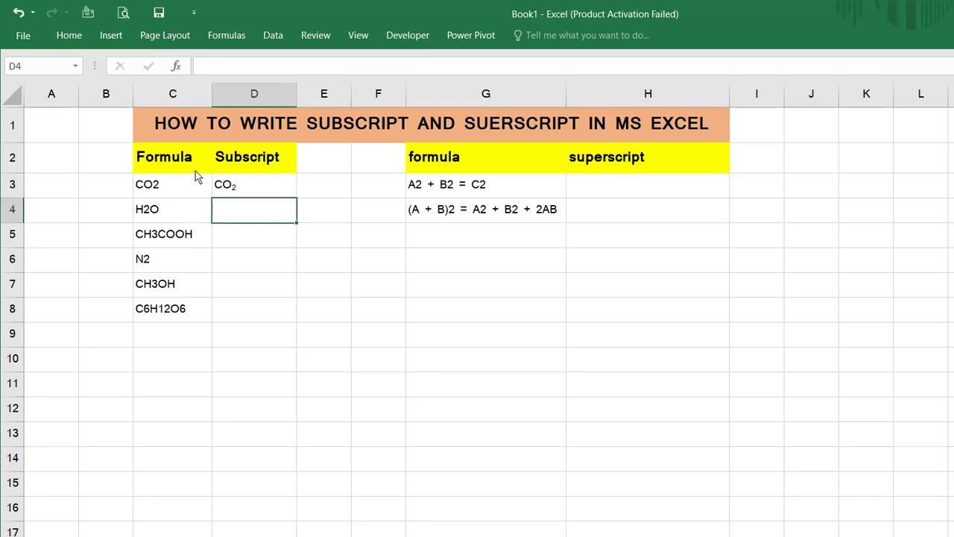
type("H2O")
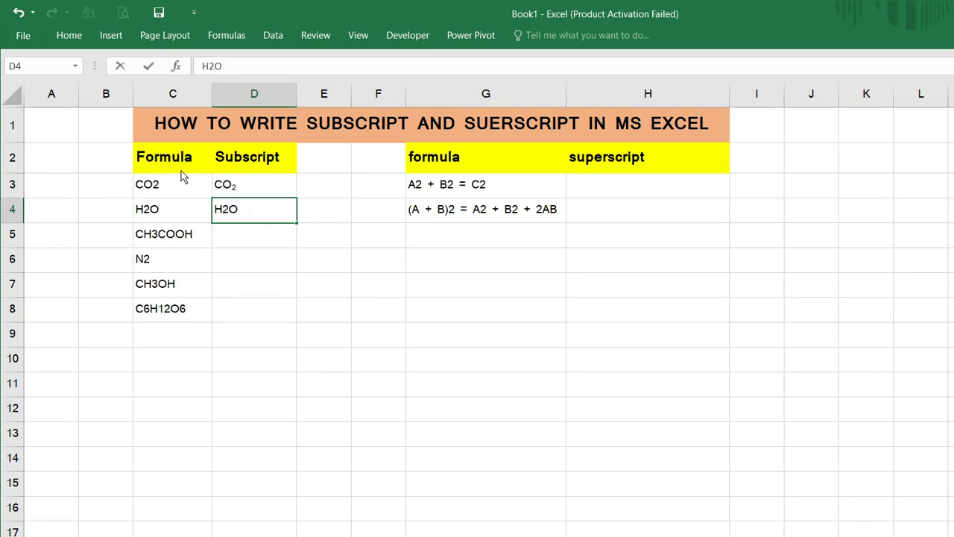
key("Left")
key("shift+Left")
left_click(67, 34)
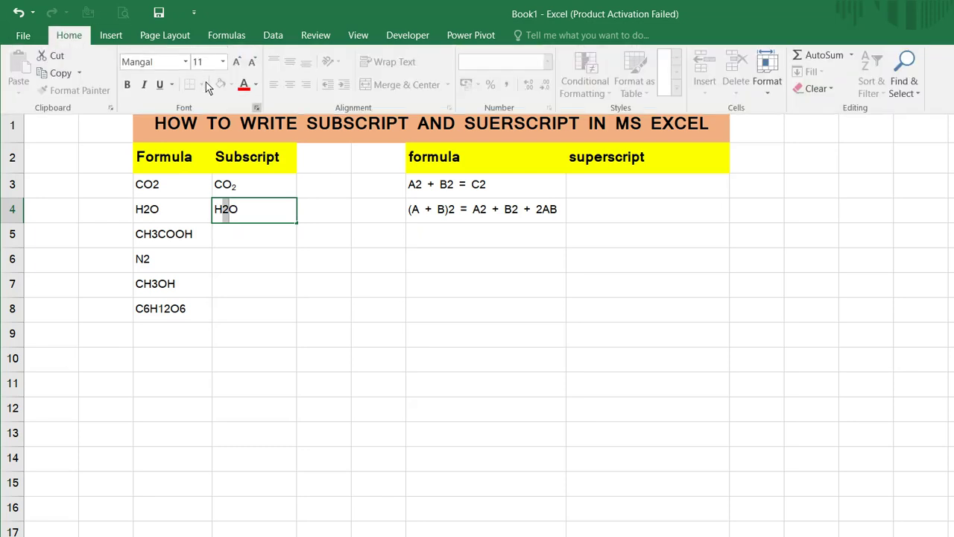
left_click(256, 108)
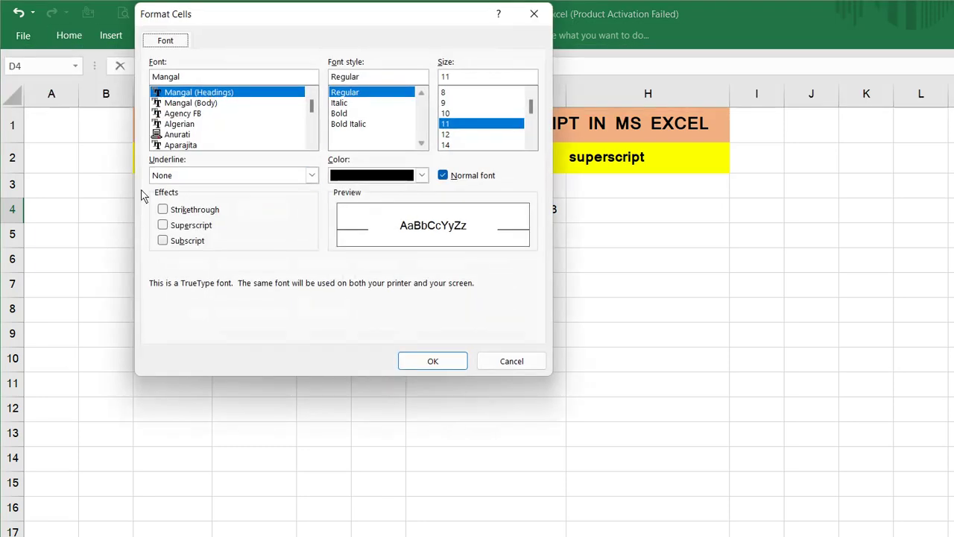
left_click(163, 240)
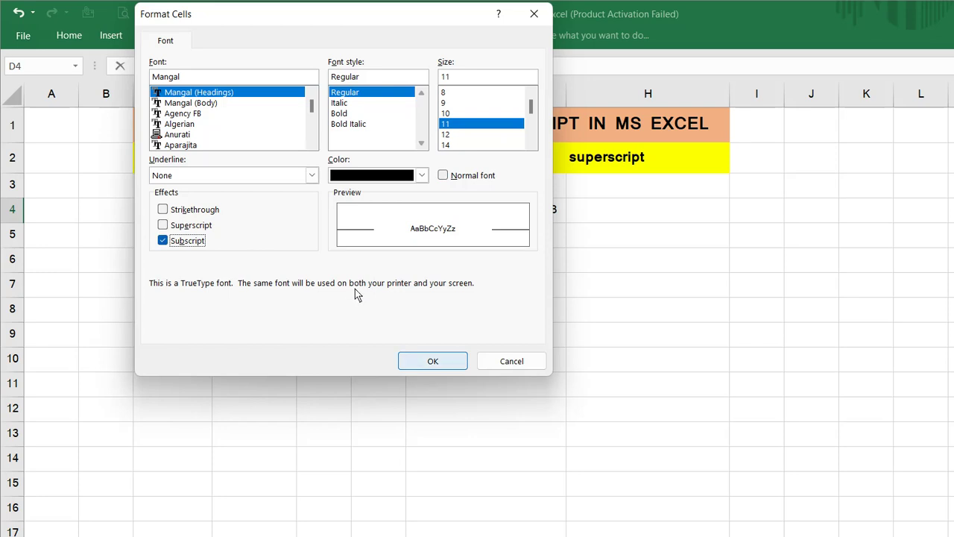
key("Return")
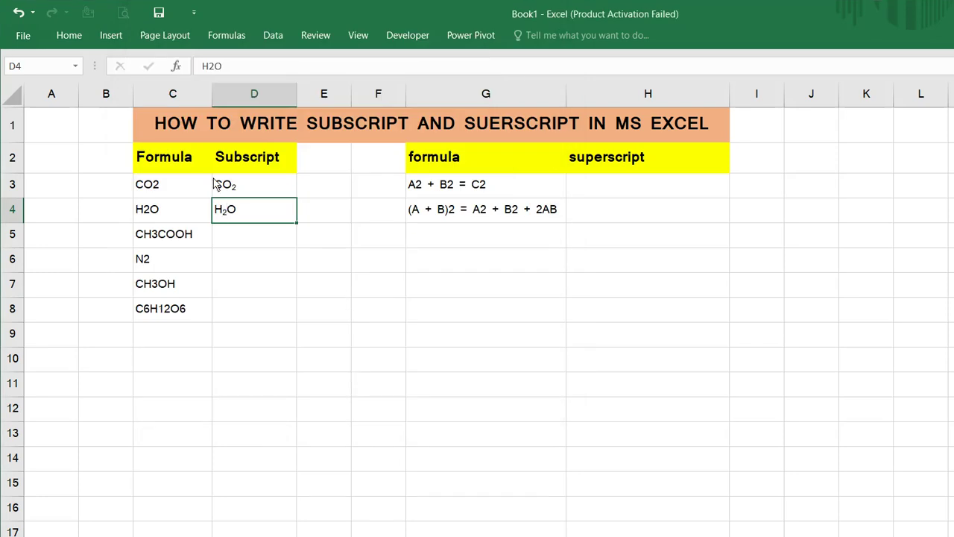
key("ctrl+Return")
Type CH3COOh into D5, fixing the autocompletion and mistyped letters.
key("Down")
key("Left")
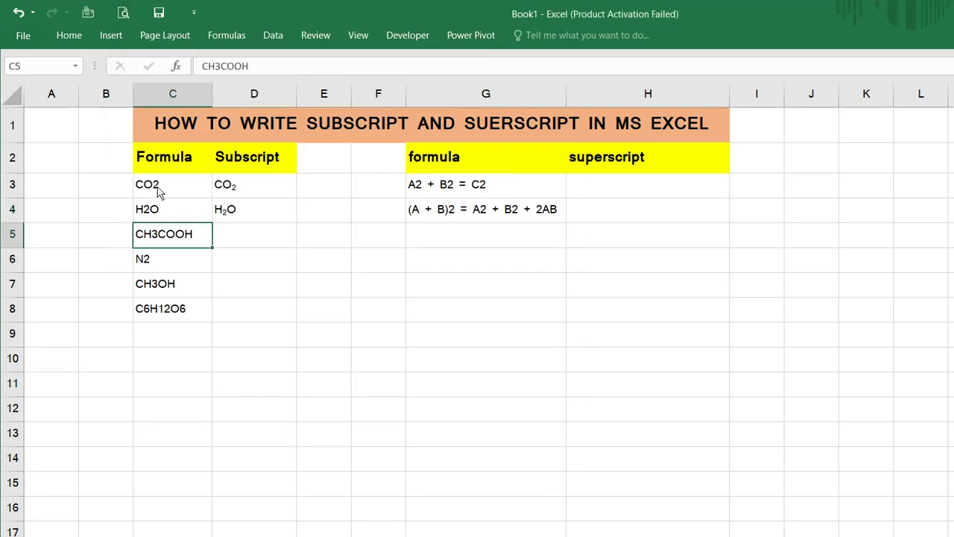
key("Right")
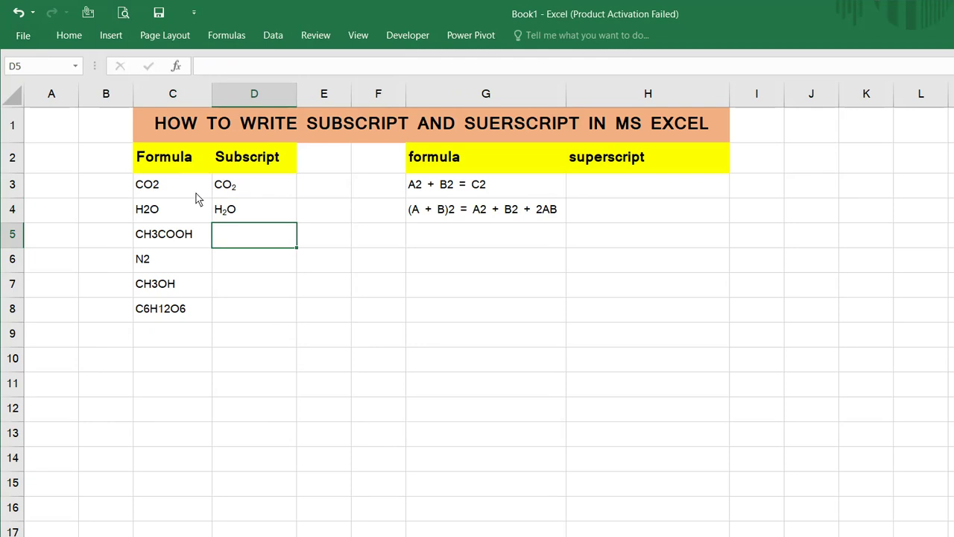
type("CO")
key("BackSpace")
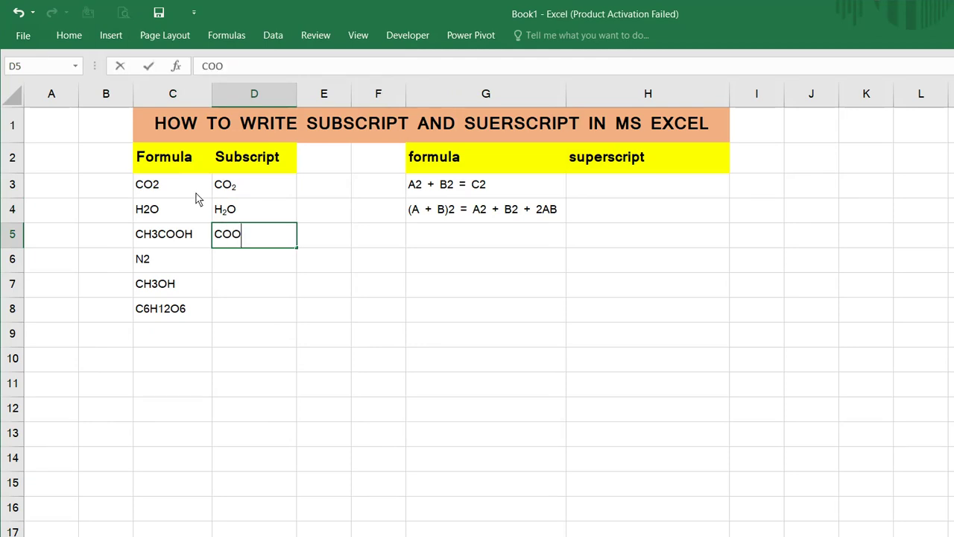
key("BackSpace")
type("h")
key("BackSpace")
type("H3C")
type("OOh")
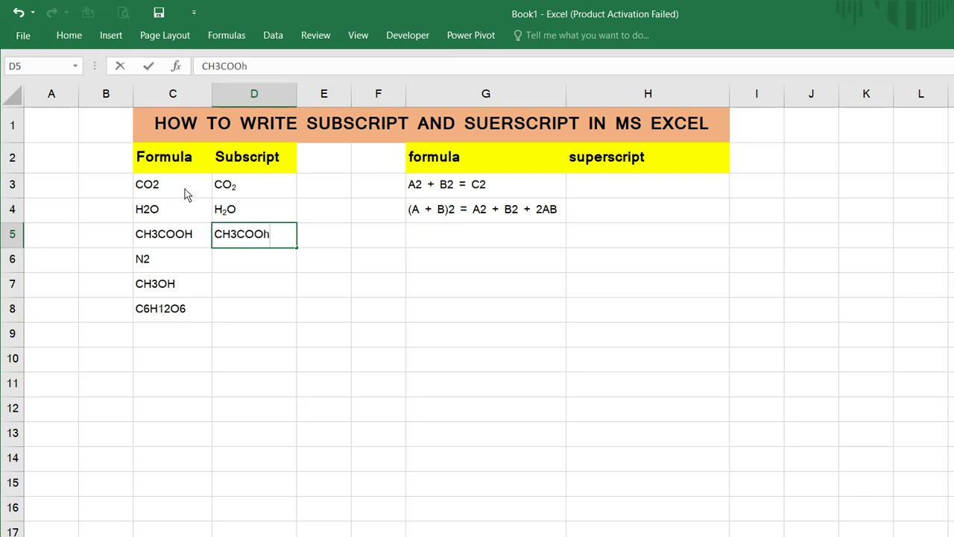
Format the 3 in CH3COOh as subscript and commit the D5 entry.
key("Left")
key("Left")
key("Left")
key("shift+Left")
left_click(57, 35)
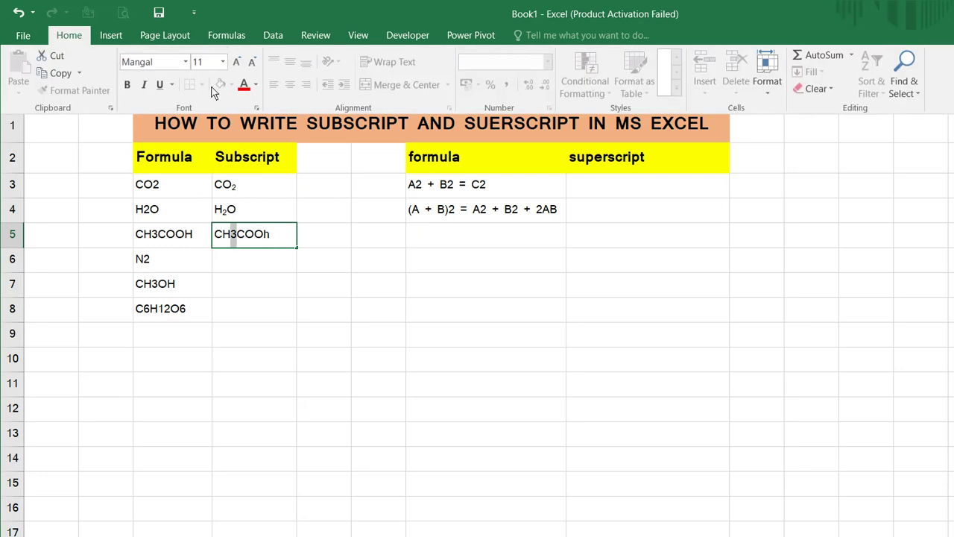
left_click(257, 108)
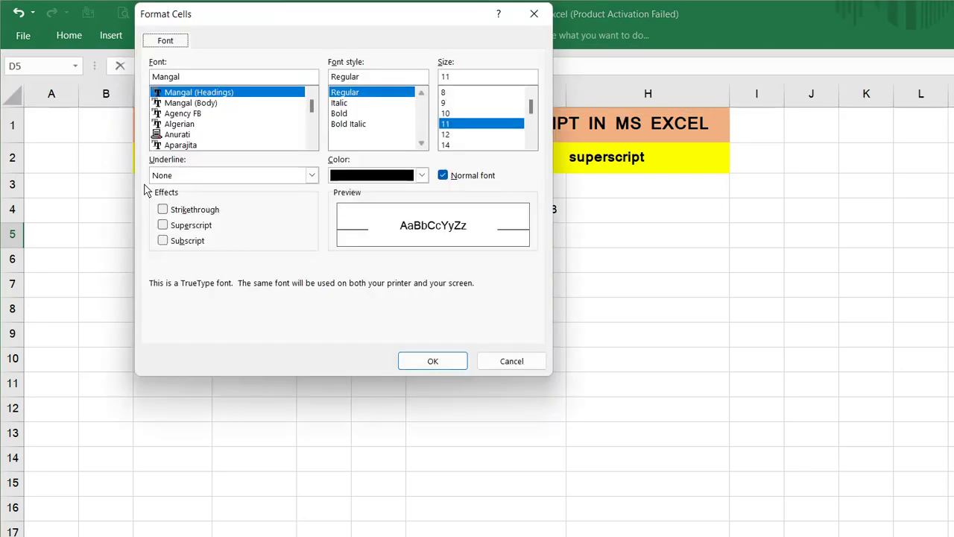
key("alt+b")
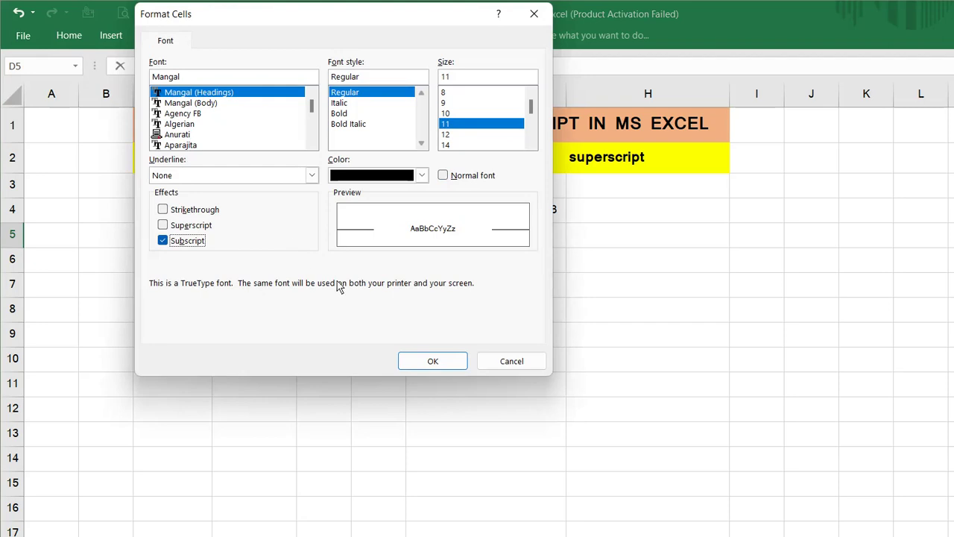
key("Return")
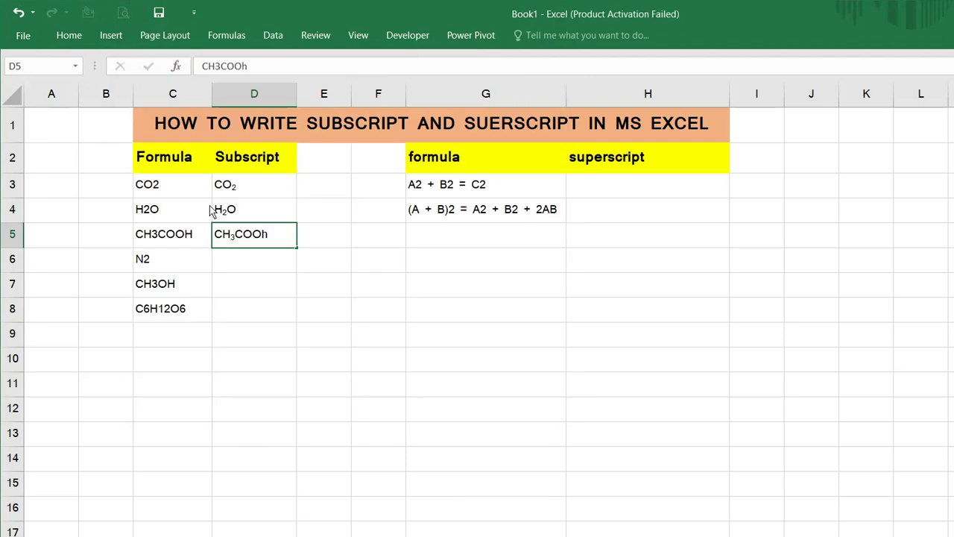
key("Return")
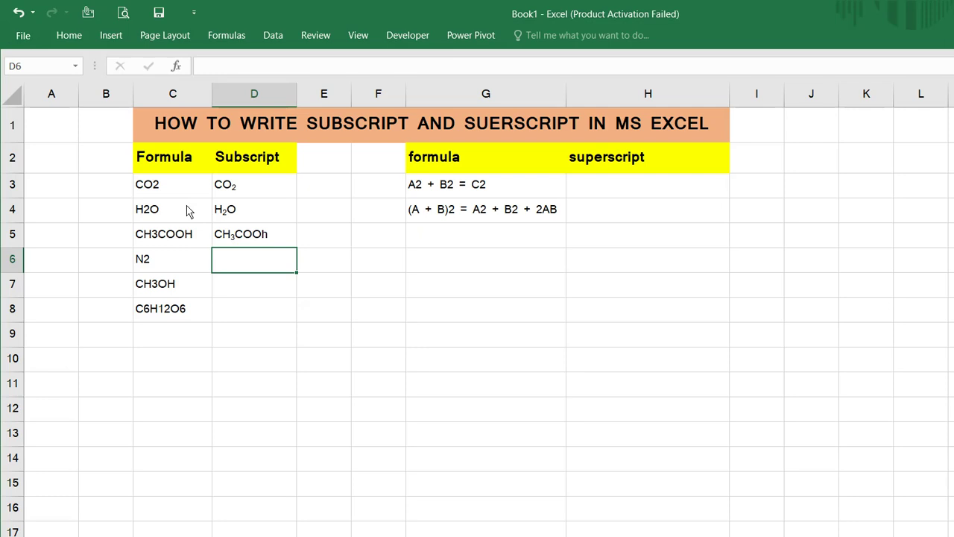
Type N2 in D6 and apply subscript to the 2 via Ctrl+1.
type("N")
type("2")
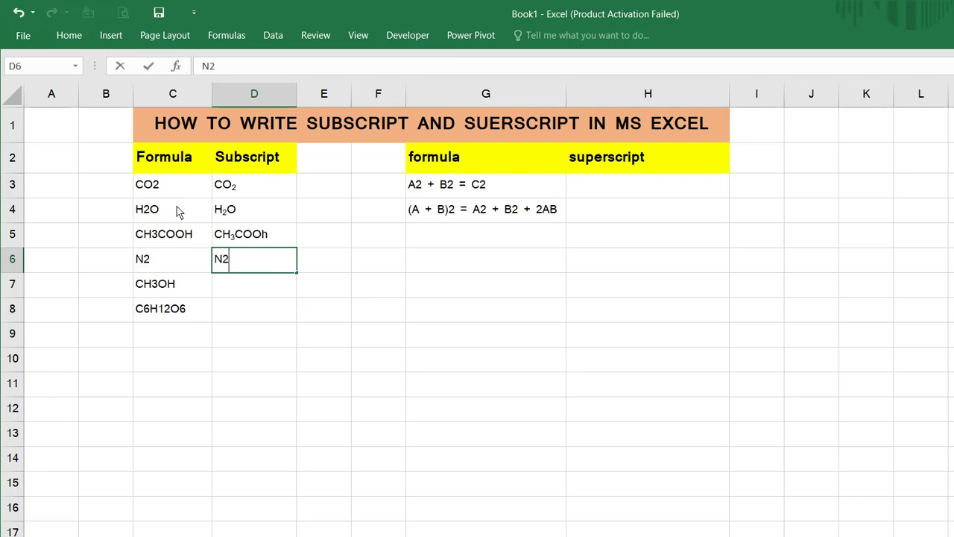
key("shift+Left")
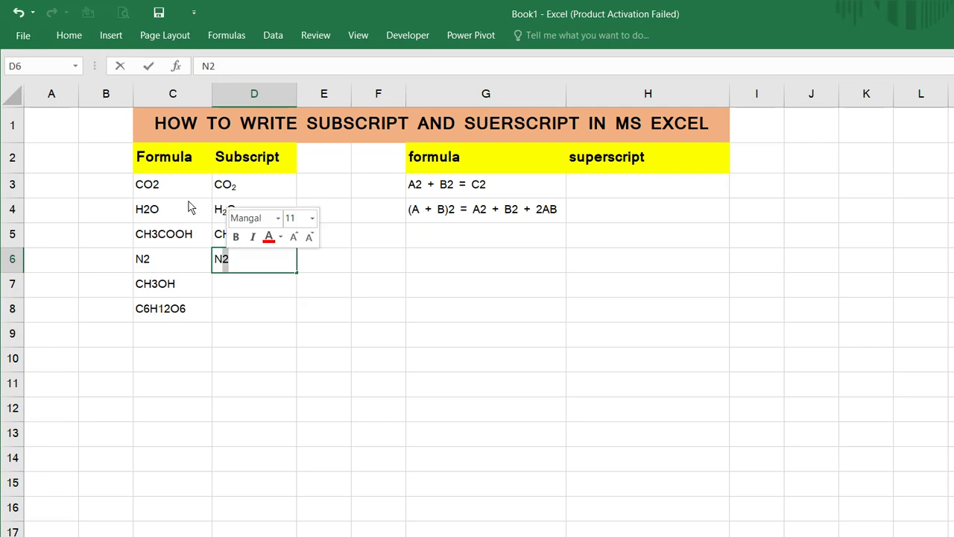
left_click(71, 39)
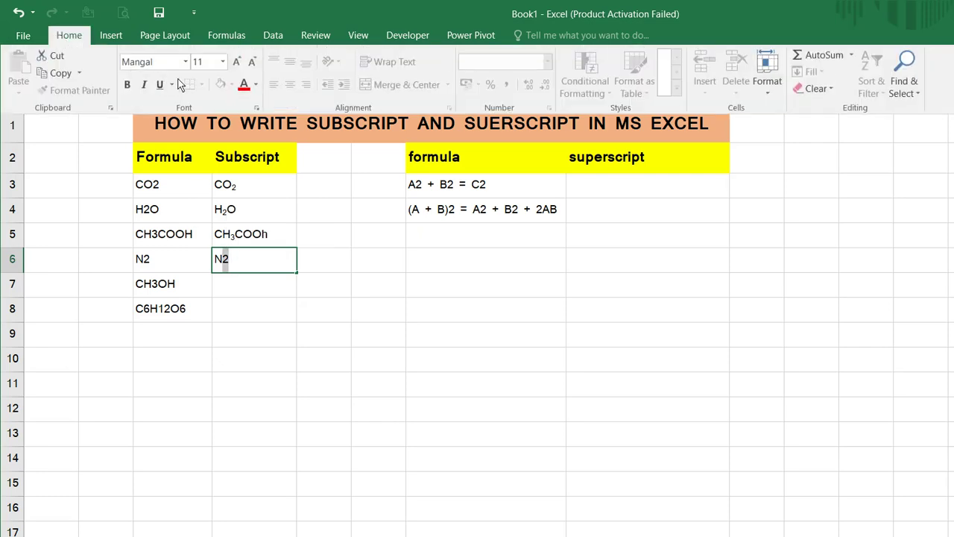
key("Escape")
key("ctrl+1")
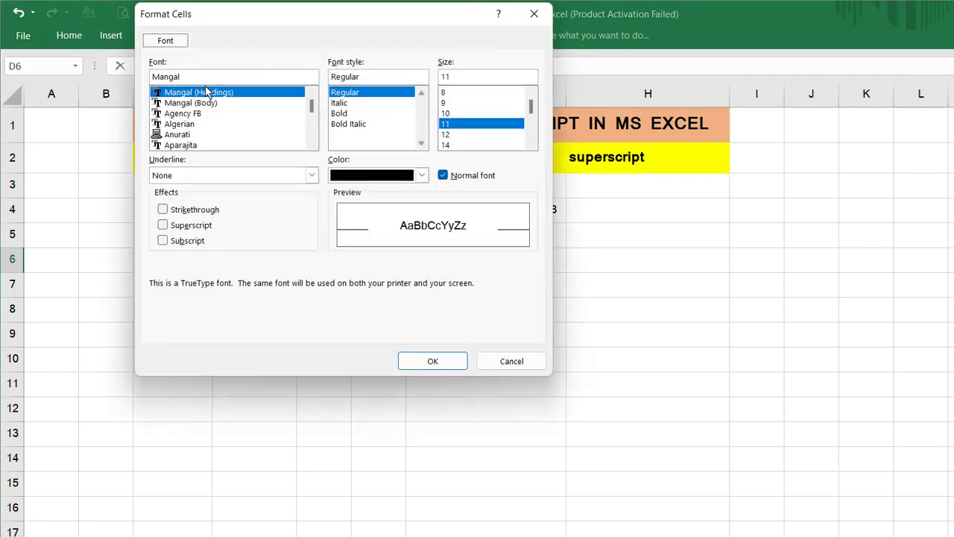
key("alt+b")
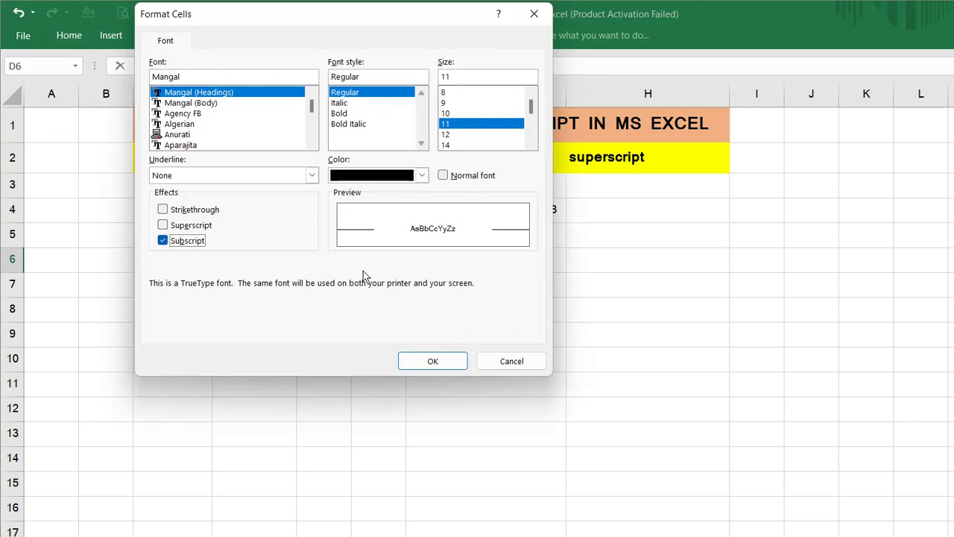
key("Return")
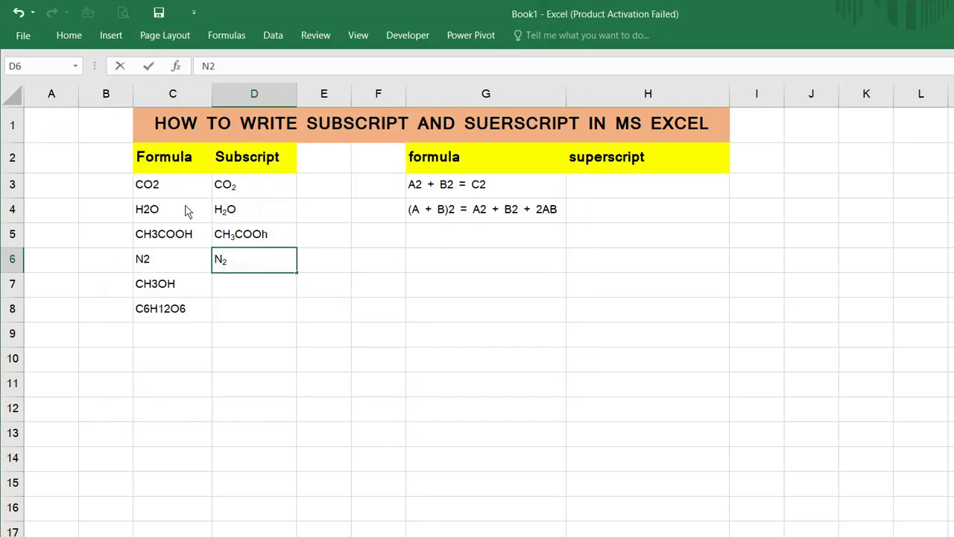
Commit D6, then type A2 + B2 = C2 into H3, replacing the lowercase start.
key("Return")
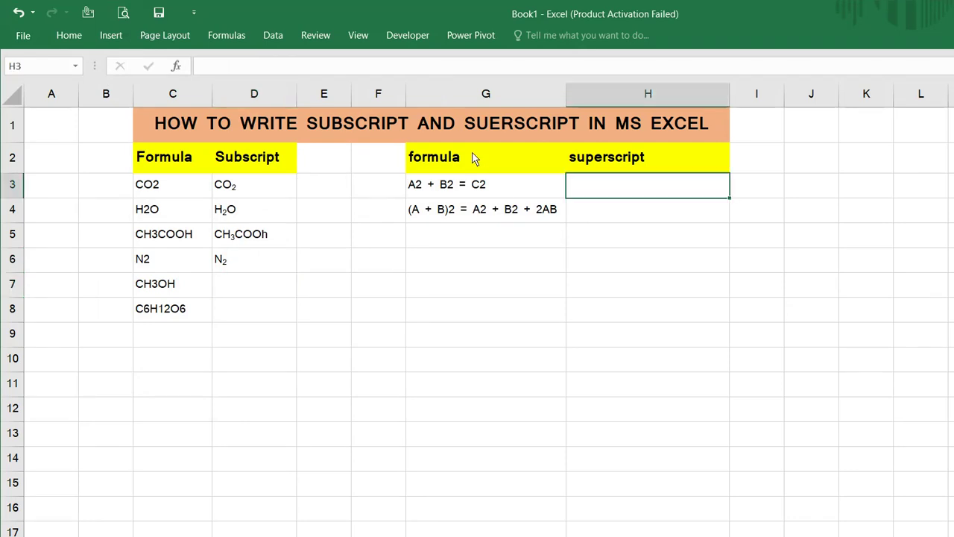
type("a2")
type(" +")
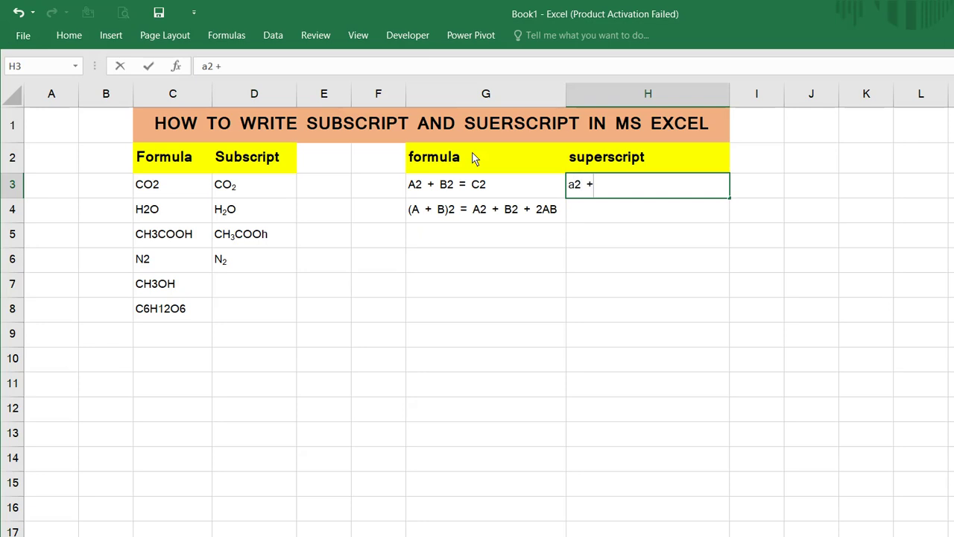
key("BackSpace")
key("BackSpace")
key("BackSpace")
key("BackSpace")
type("A")
type("2 +")
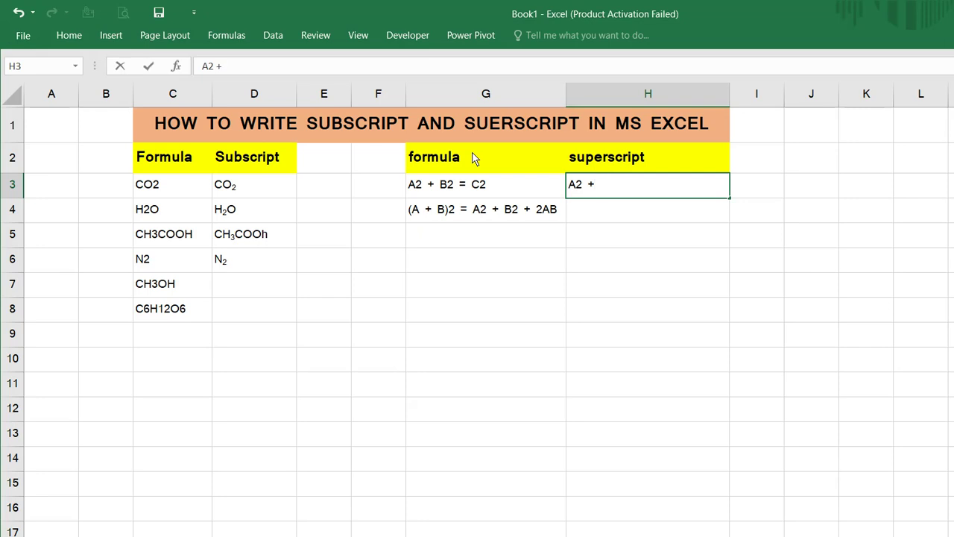
type(" B2 =")
type(" C2")
Superscript the 2 after A in H3 through the context-menu Format Cells dialog.
key("shift+Right")
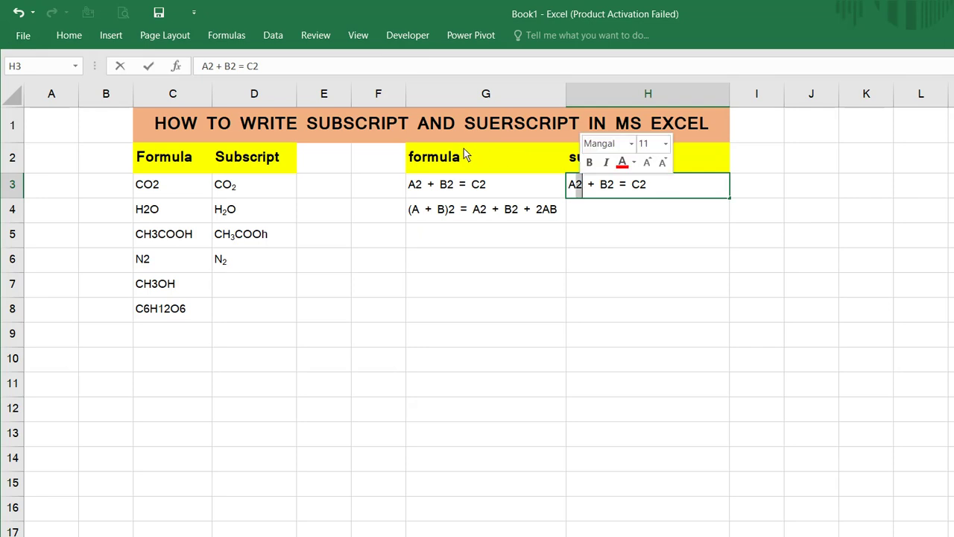
key("shift+F10")
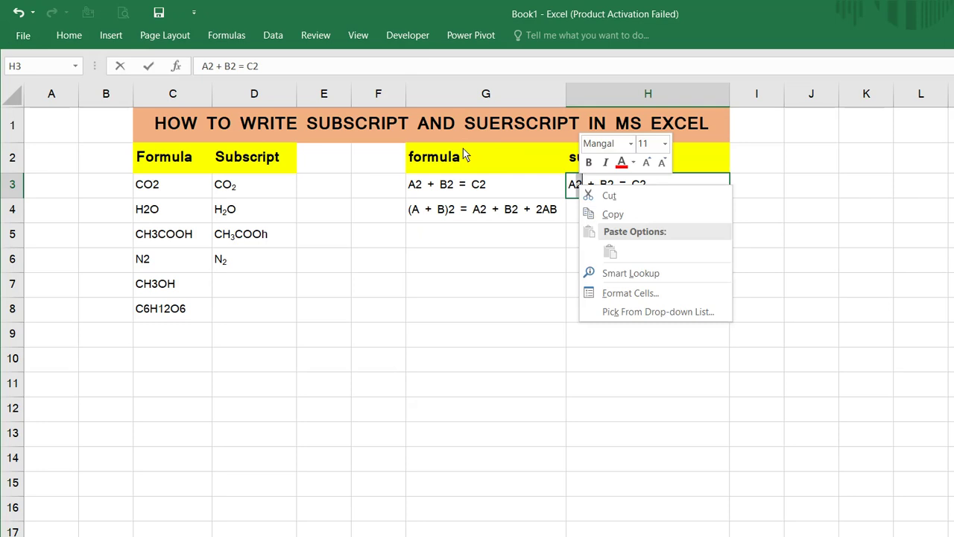
key("Down")
key("Down")
key("Down")
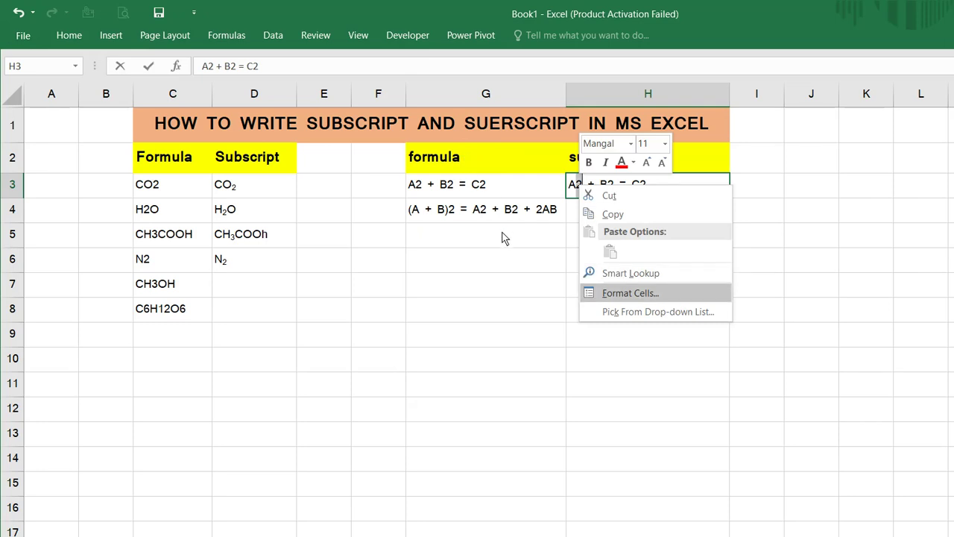
key("Return")
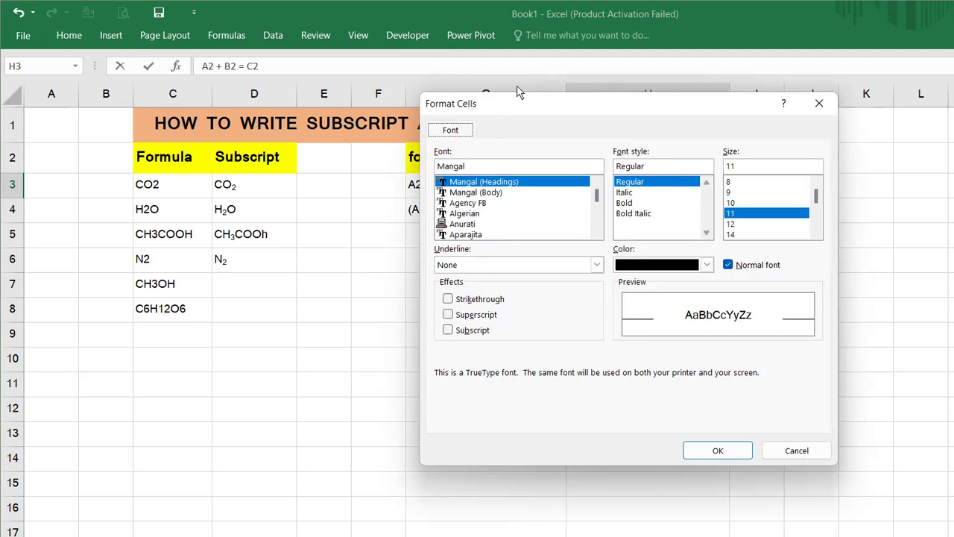
left_click_drag(518, 88, 281, 79)
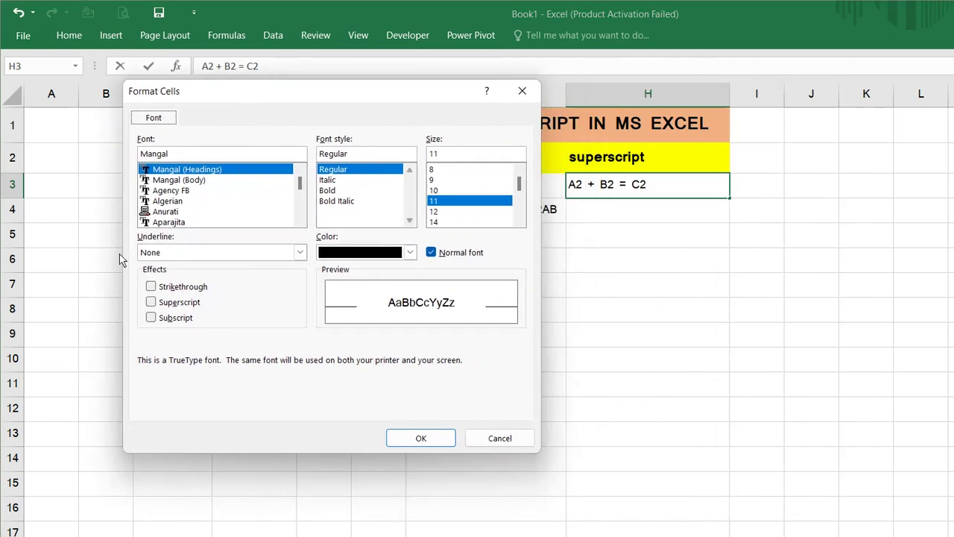
key("alt+e")
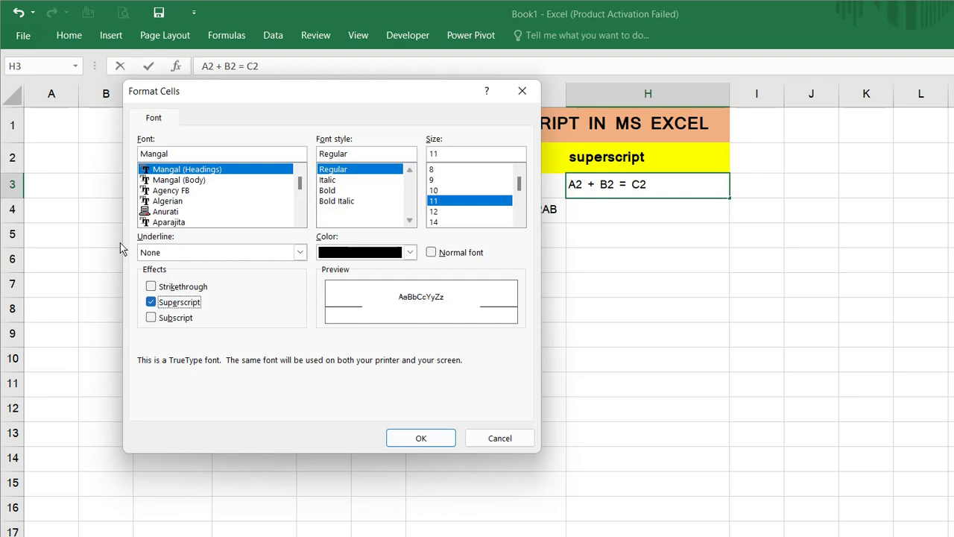
left_click(420, 438)
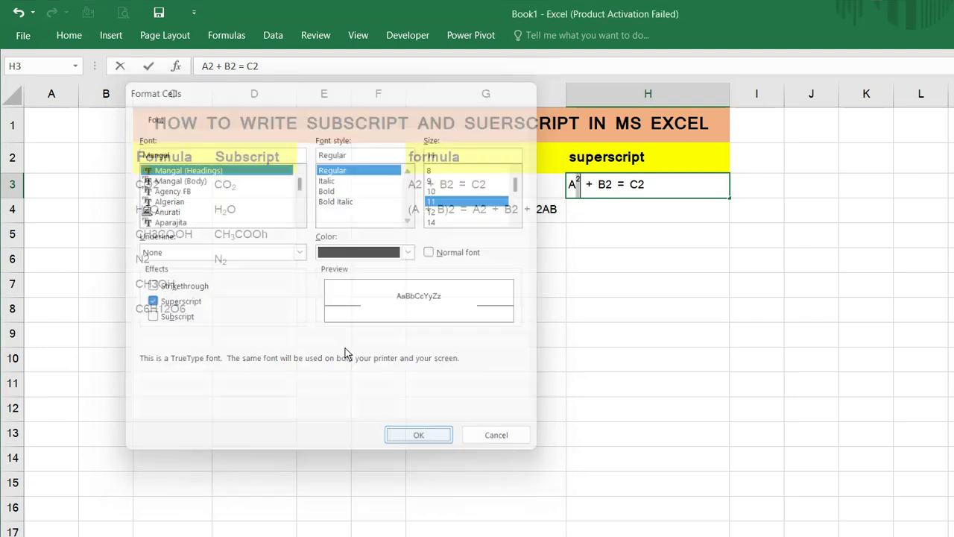
key("Return")
key("Return")
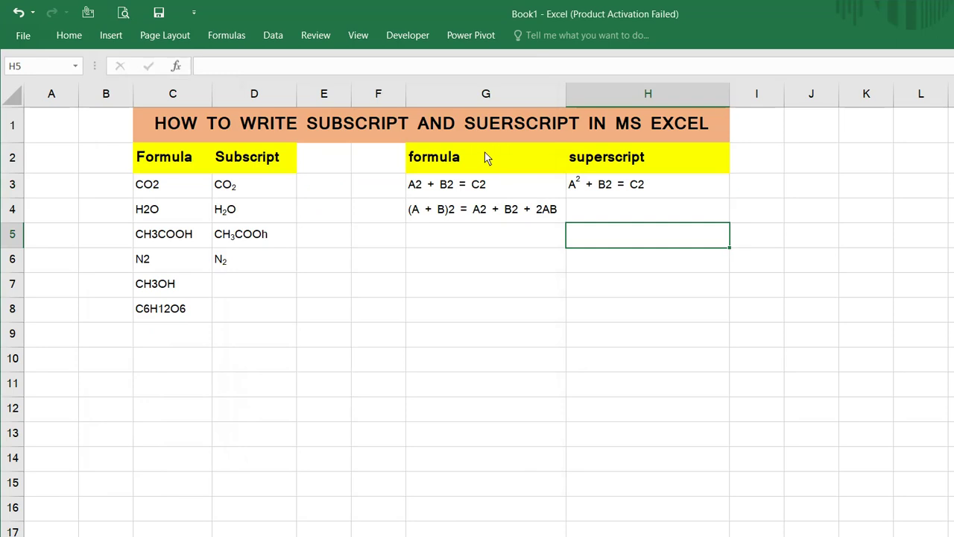
Superscript the 2 after B in H3 via Format Cells.
key("Up")
key("Up")
key("F2")
key("Left")
key("Left")
key("Left")
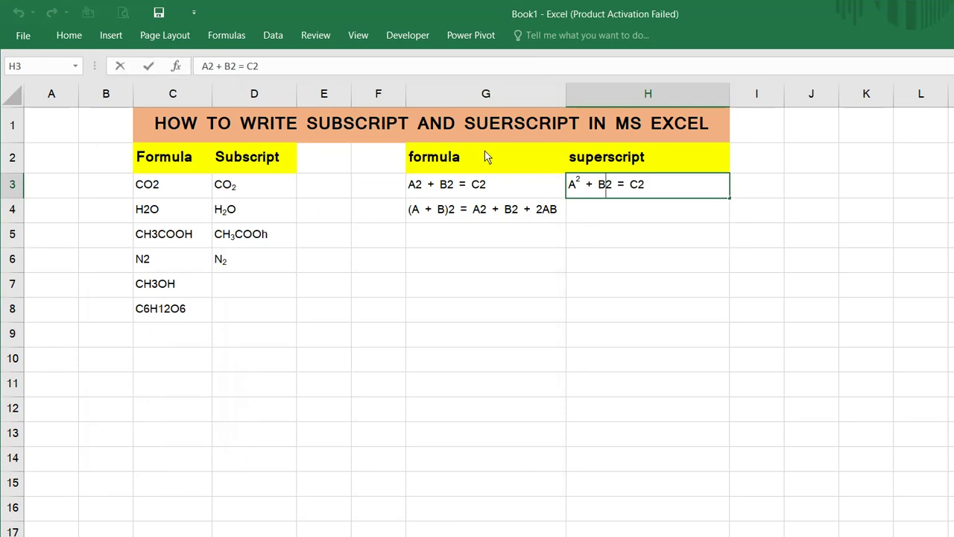
key("shift+Right")
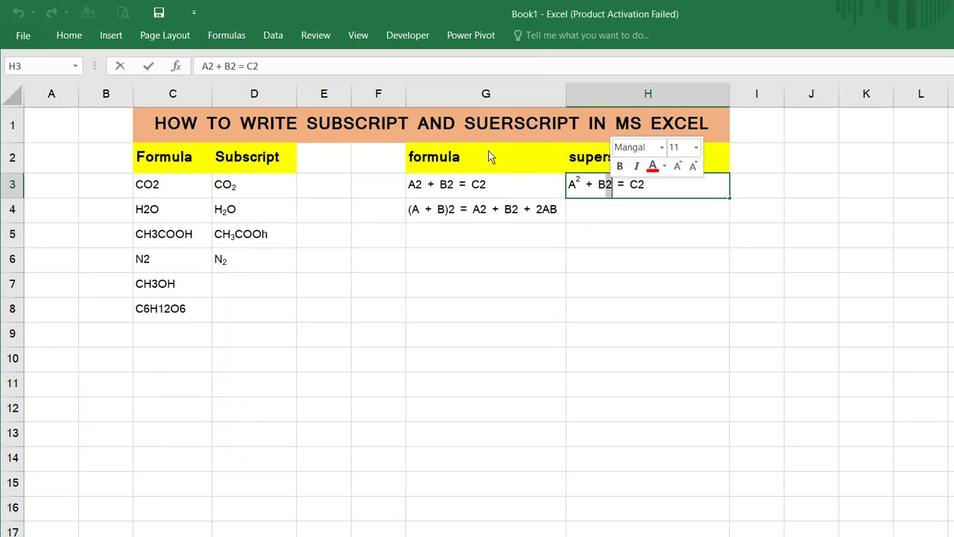
key("shift+F10")
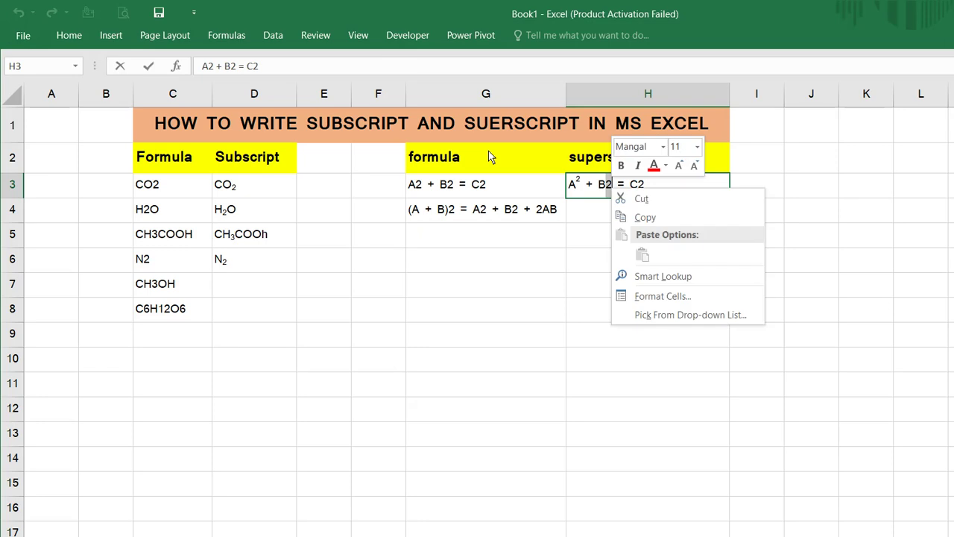
key("Down")
key("Down")
key("Down")
key("Return")
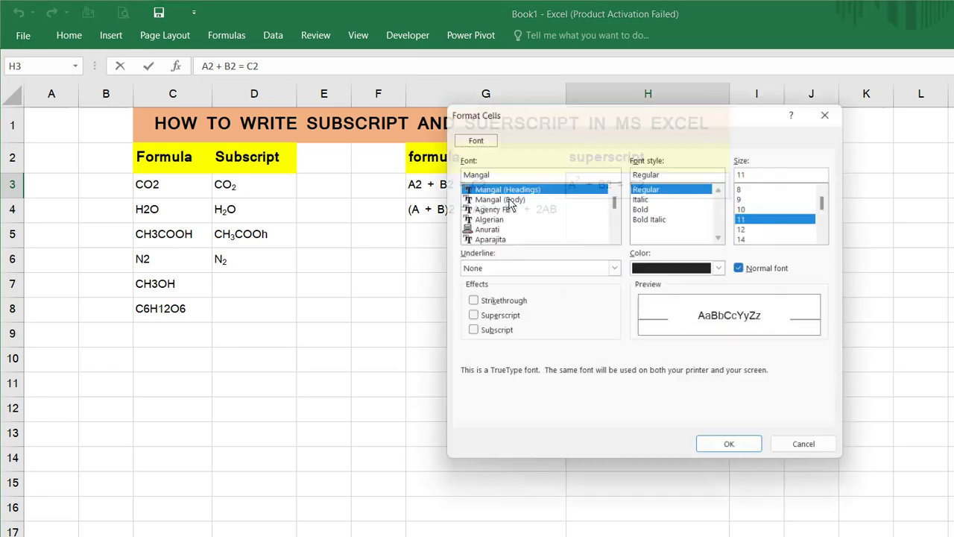
left_click_drag(518, 91, 223, 71)
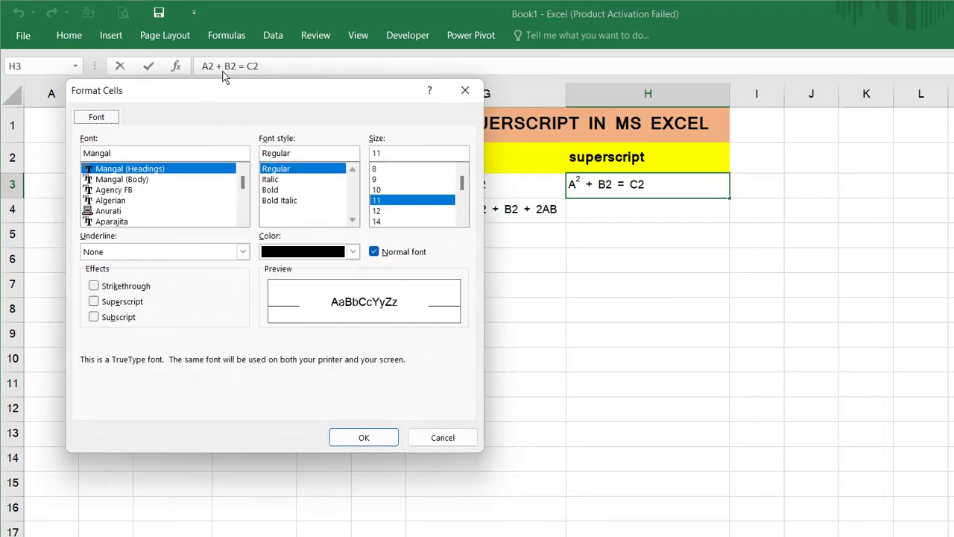
key("alt+e")
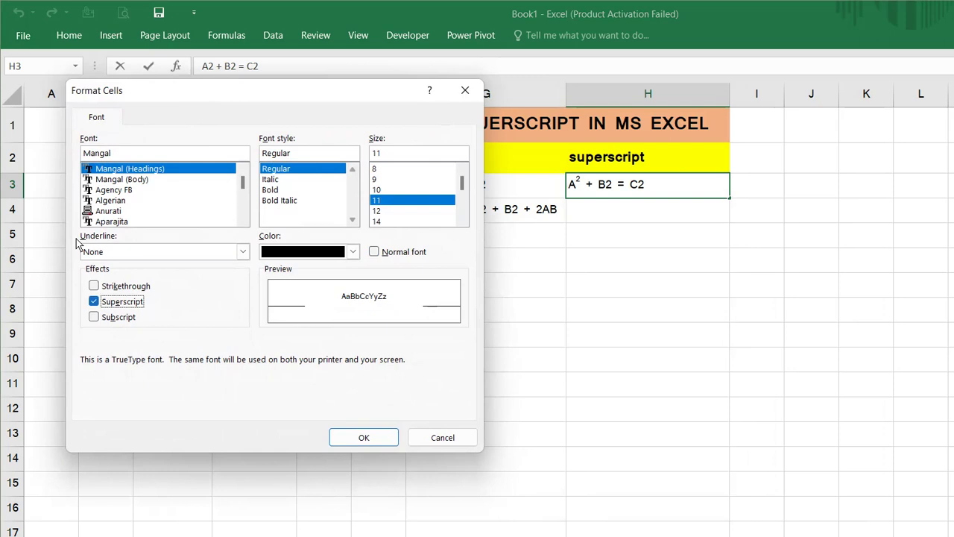
key("Return")
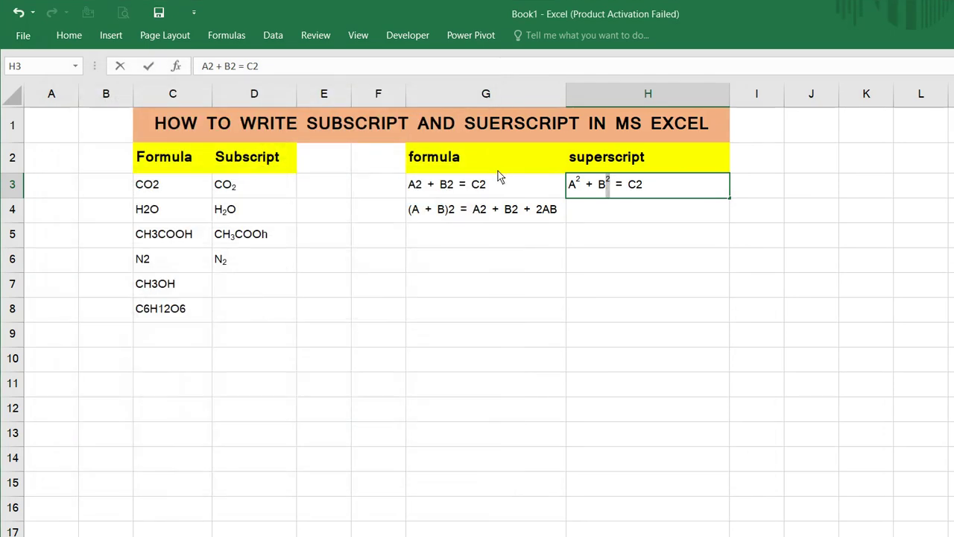
key("Return")
Superscript the 2 after C in H3, completing A² + B² = C².
key("Up")
key("F2")
key("shift+Left")
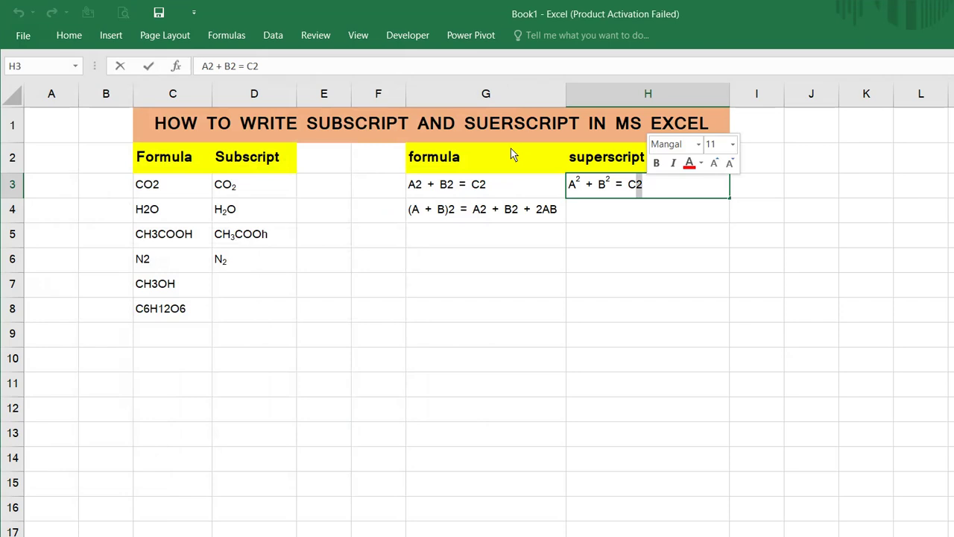
key("shift+F10")
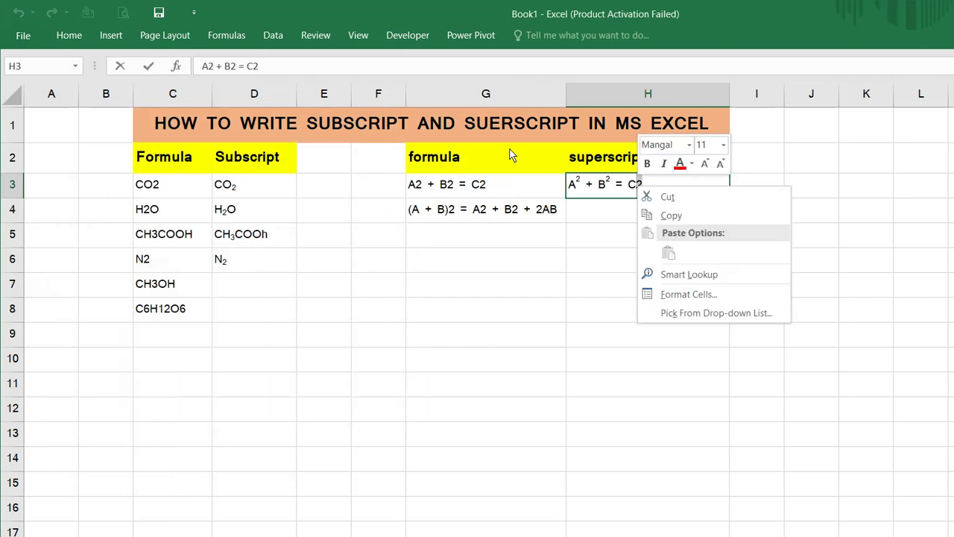
key("Down")
key("Down")
key("Down")
key("Return")
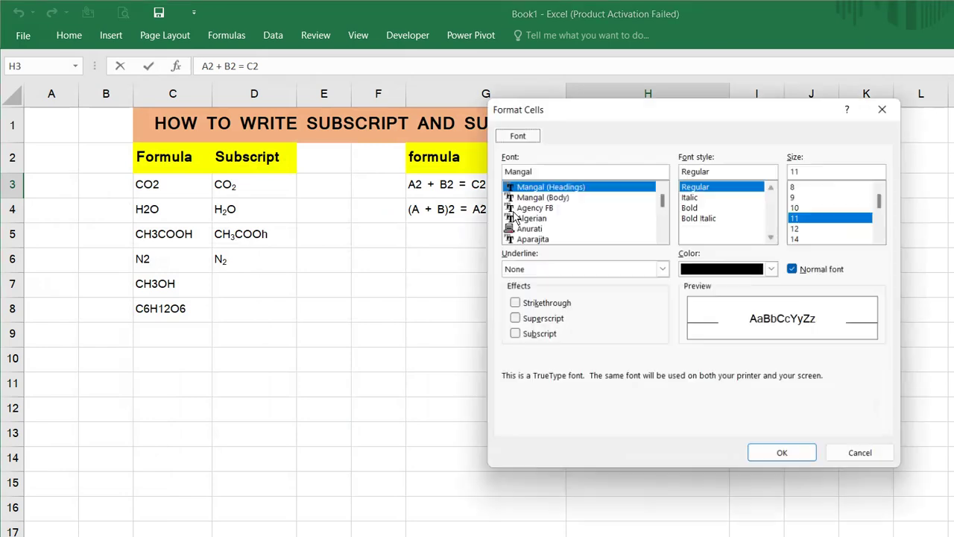
key("alt+e")
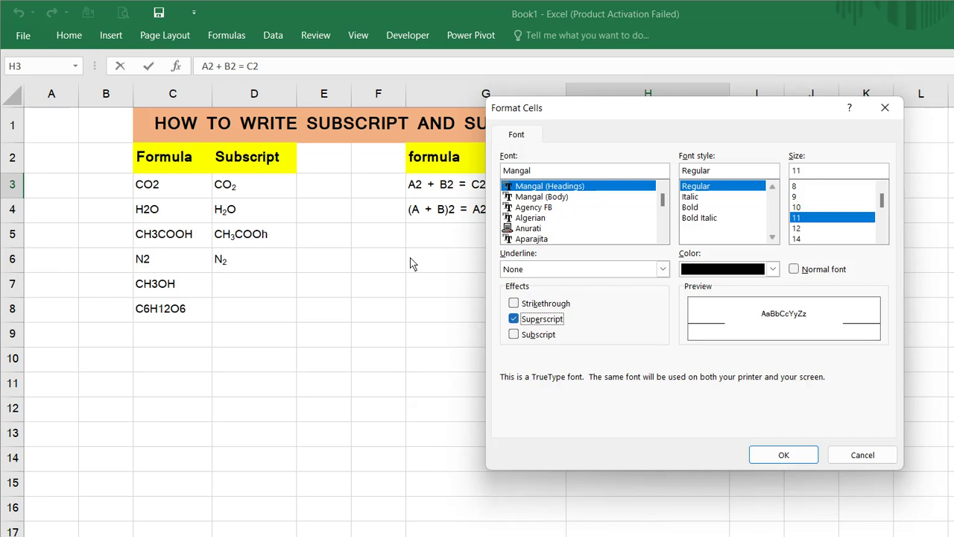
key("Return")
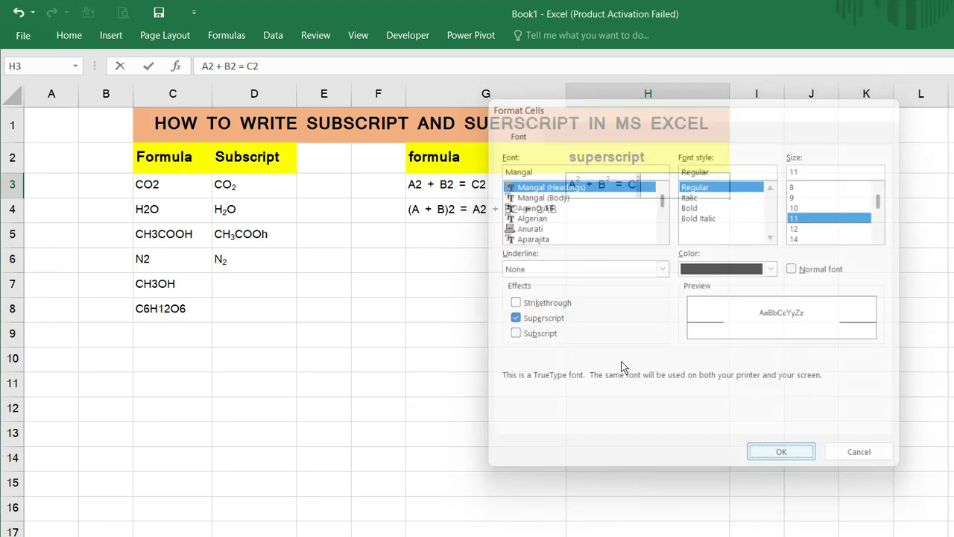
key("Down")
key("Down")
key("Down")
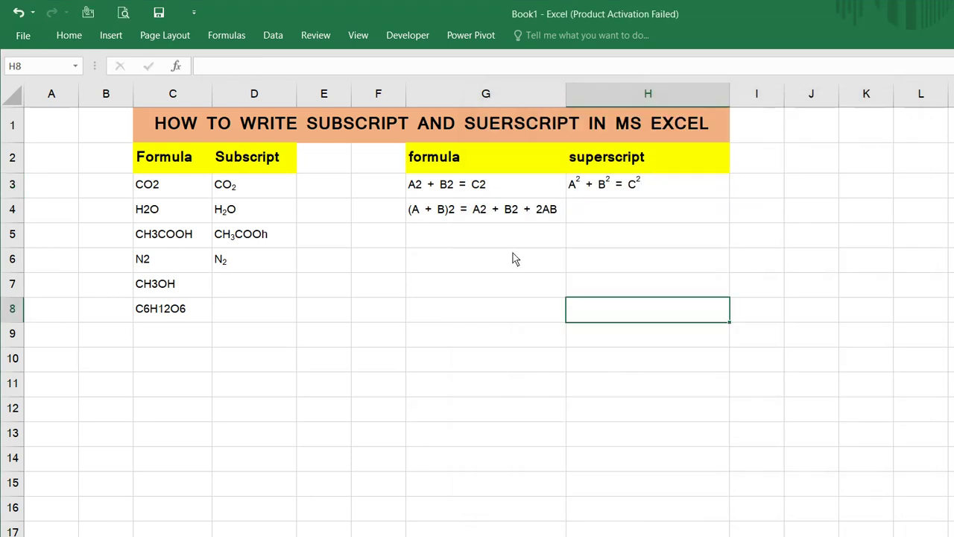